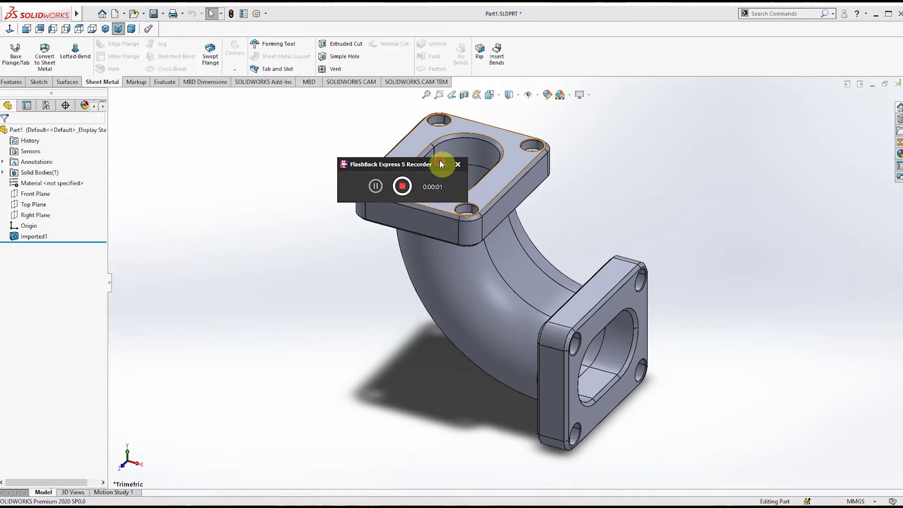
Orbit the imported exhaust elbow to inspect it from several angles
left_click(443, 165)
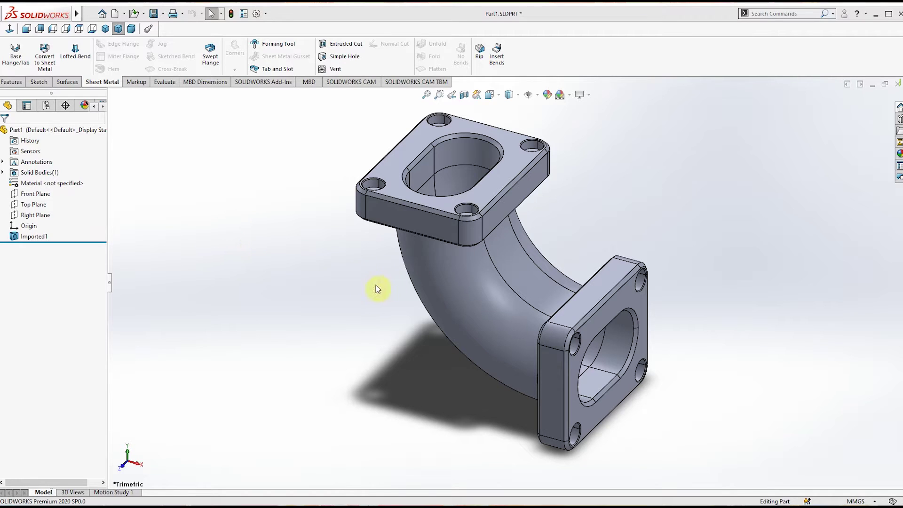
mouse_move(376, 289)
middle_mouse_down()
mouse_move(346, 268)
mouse_move(304, 288)
mouse_move(366, 289)
mouse_move(360, 300)
mouse_move(349, 298)
mouse_move(372, 292)
mouse_move(357, 288)
mouse_move(359, 296)
mouse_move(353, 278)
mouse_move(358, 284)
middle_mouse_up()
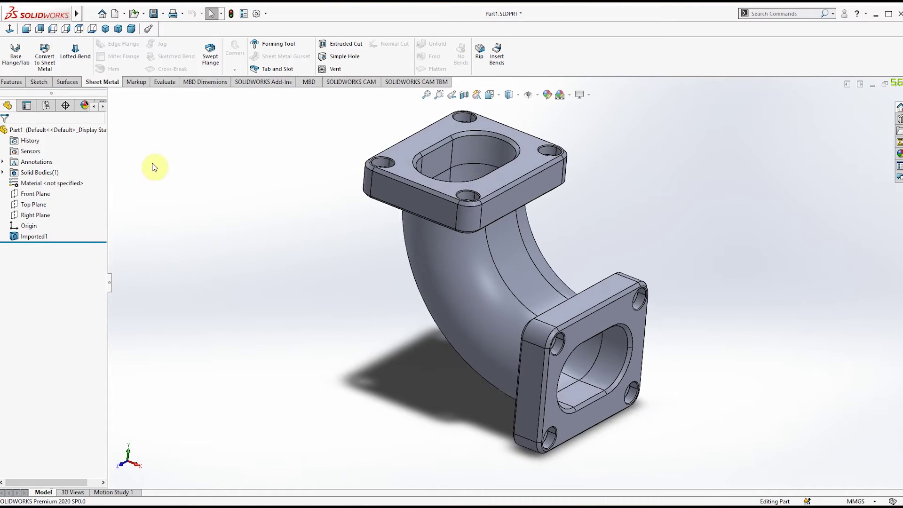
middle_click_drag(313, 252, 306, 236)
Save the part as Part1.STEP with Save as type STEP AP203 (*.step;*.stp)
left_click(89, 13)
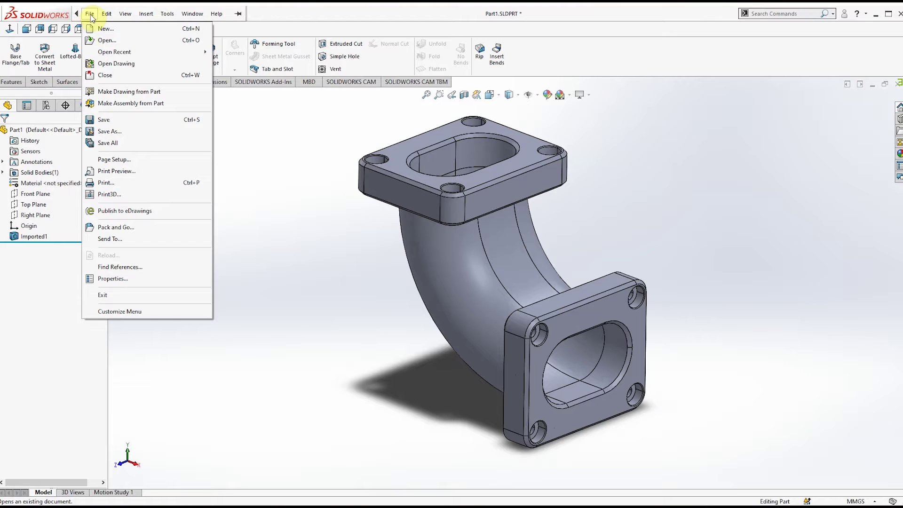
left_click(109, 133)
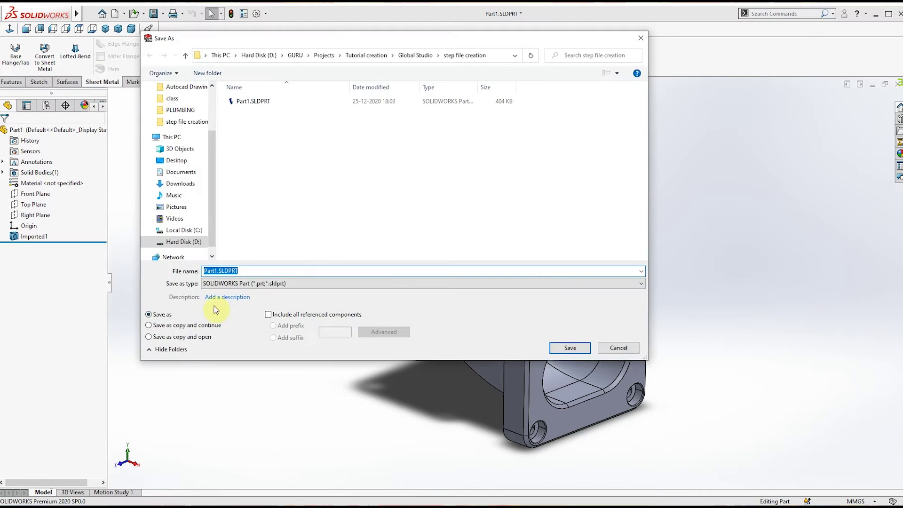
left_click(249, 283)
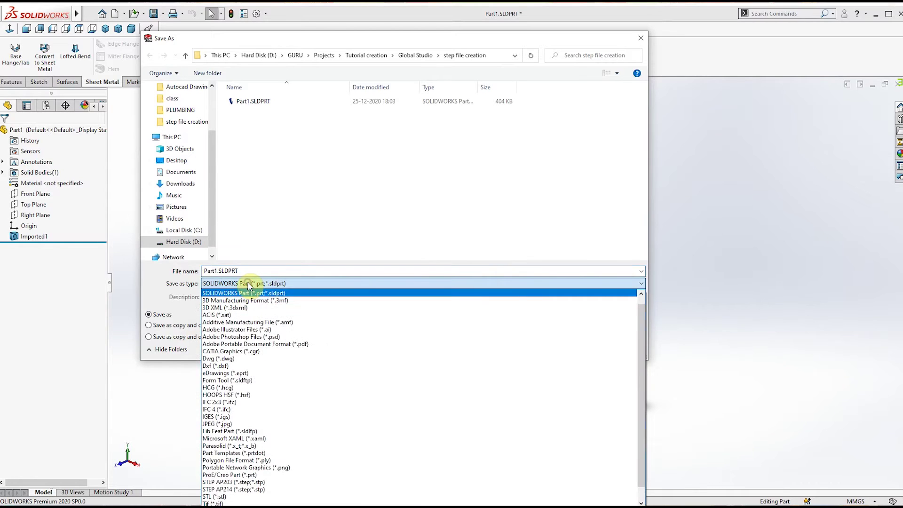
left_click(240, 482)
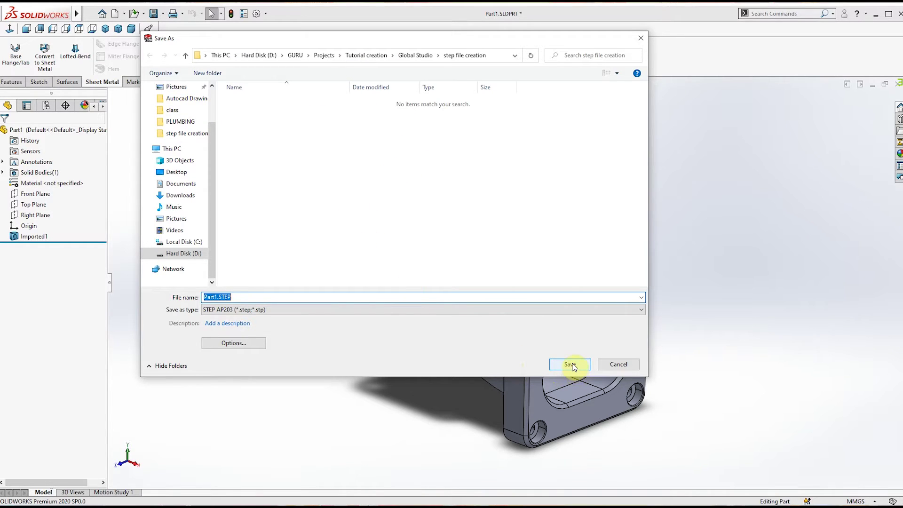
left_click(215, 298)
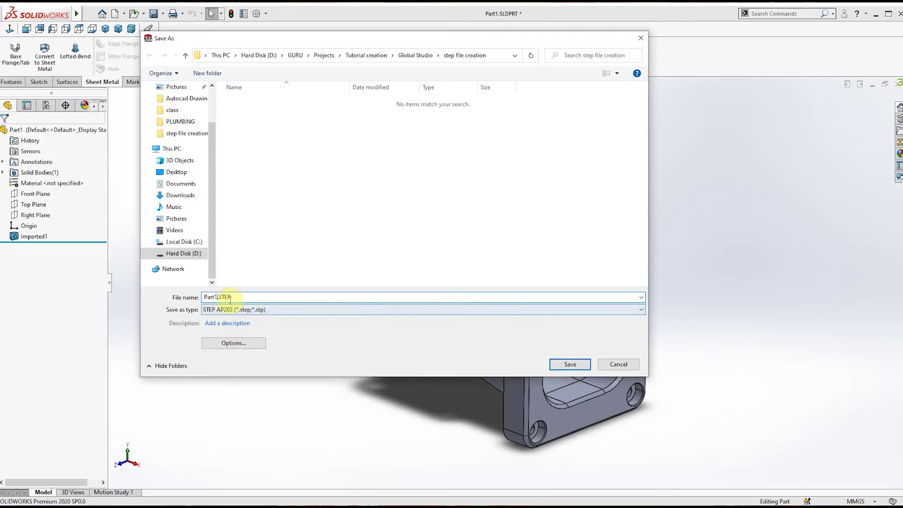
left_click(232, 297)
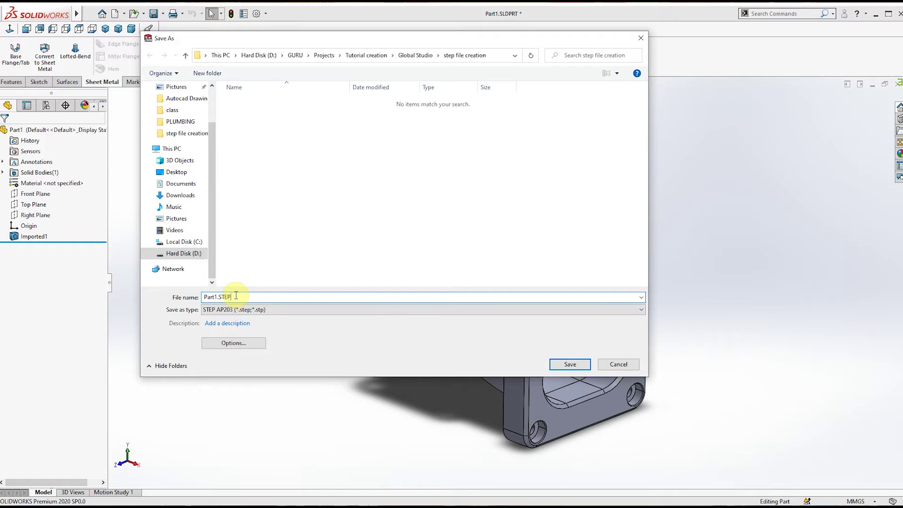
left_click(562, 366)
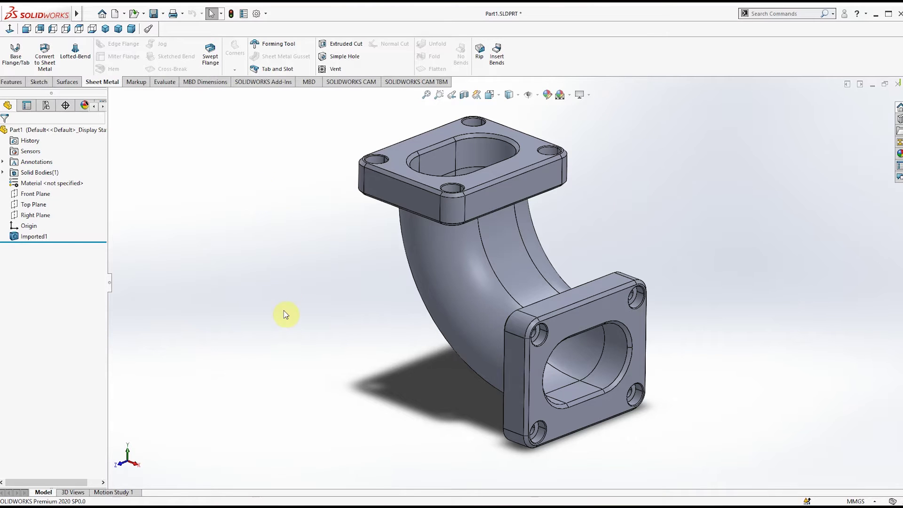
Confirm Part1.STEP sits beside Part1.SLDPRT in File Explorer, then close Part1 with Don't Save
key("alt+Tab")
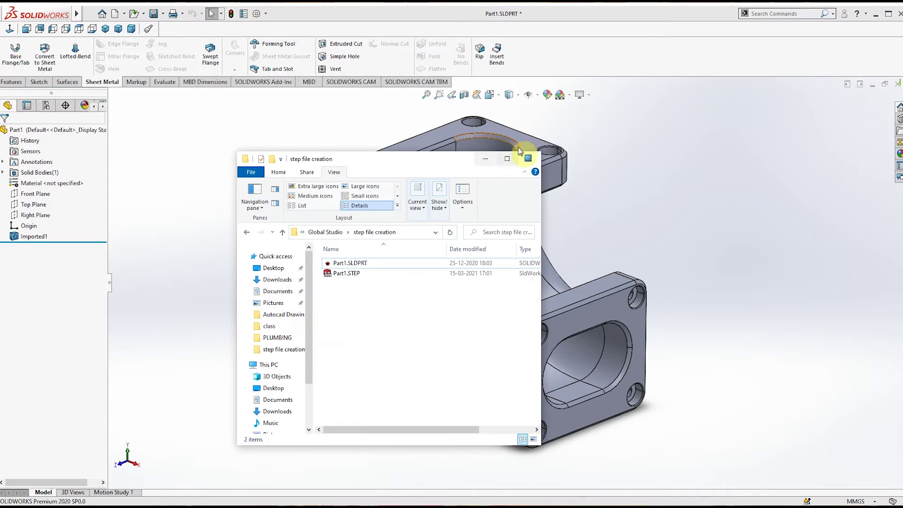
left_click(350, 275)
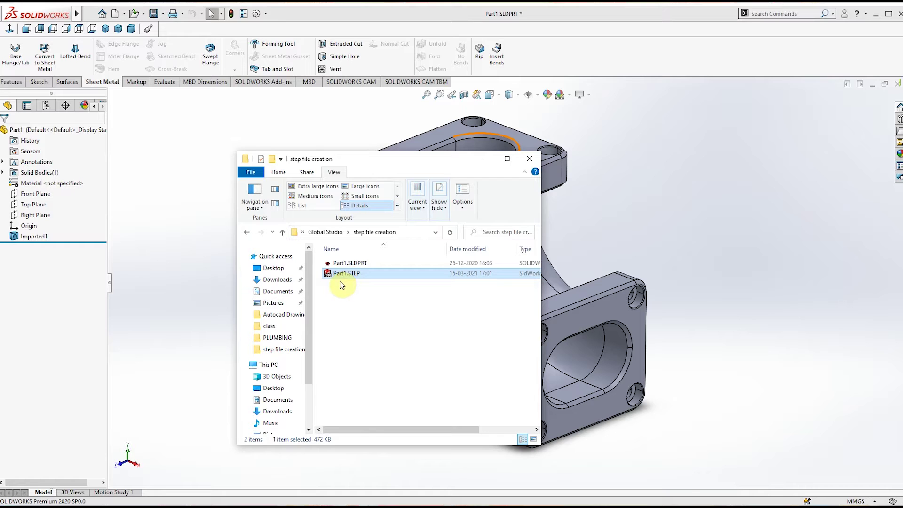
left_click(165, 266)
left_click(897, 84)
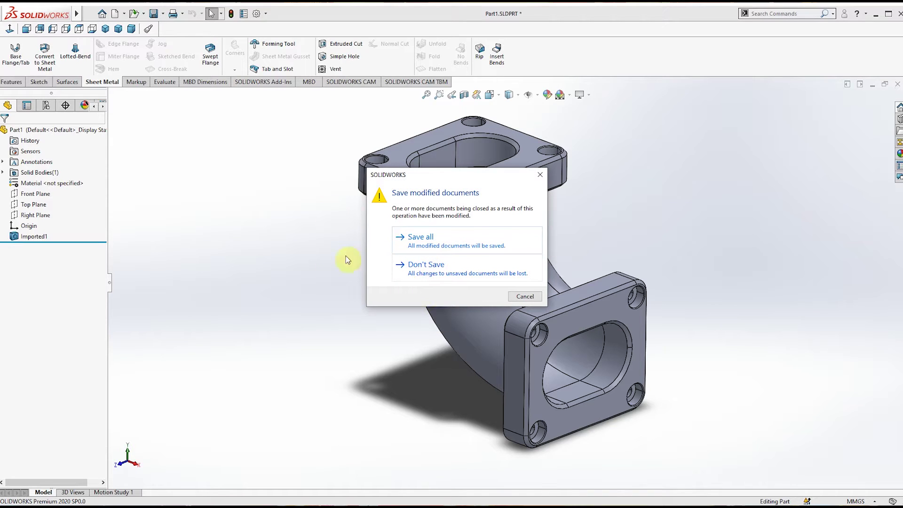
left_click(419, 264)
Try dragging Part1.STEP from File Explorer into SOLIDWORKS
key("alt+Tab")
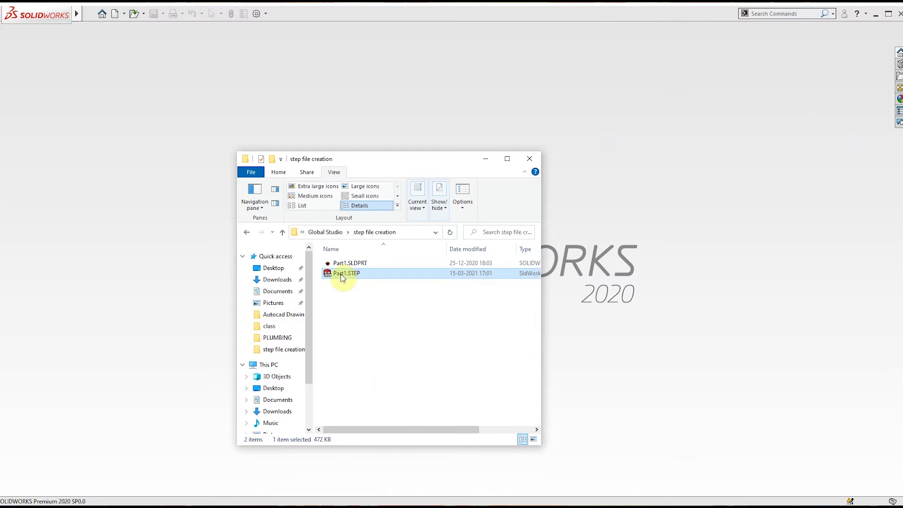
mouse_move(341, 276)
left_mouse_down()
mouse_move(485, 349)
mouse_move(617, 354)
mouse_move(379, 325)
mouse_move(345, 282)
left_mouse_up()
left_click(108, 92)
Open Part1.STEP using the STEP AP203/214/242 file type filter
left_click(90, 13)
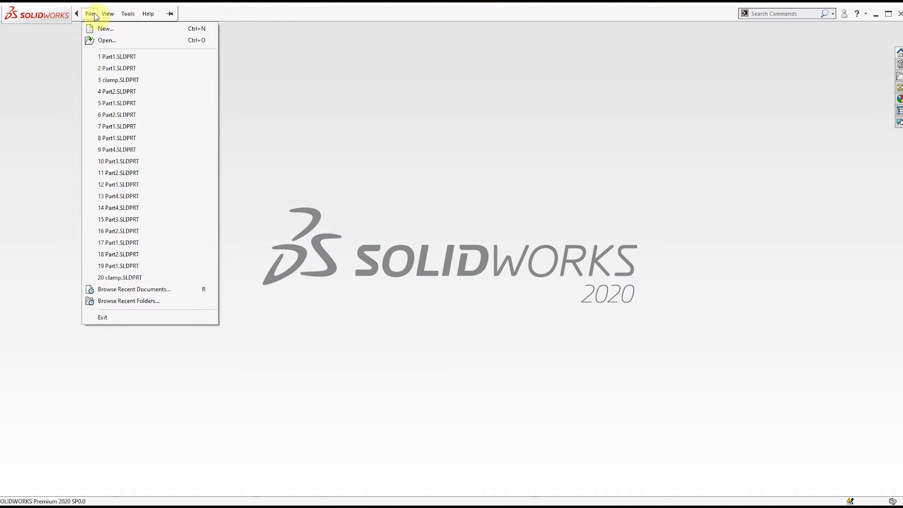
left_click(108, 41)
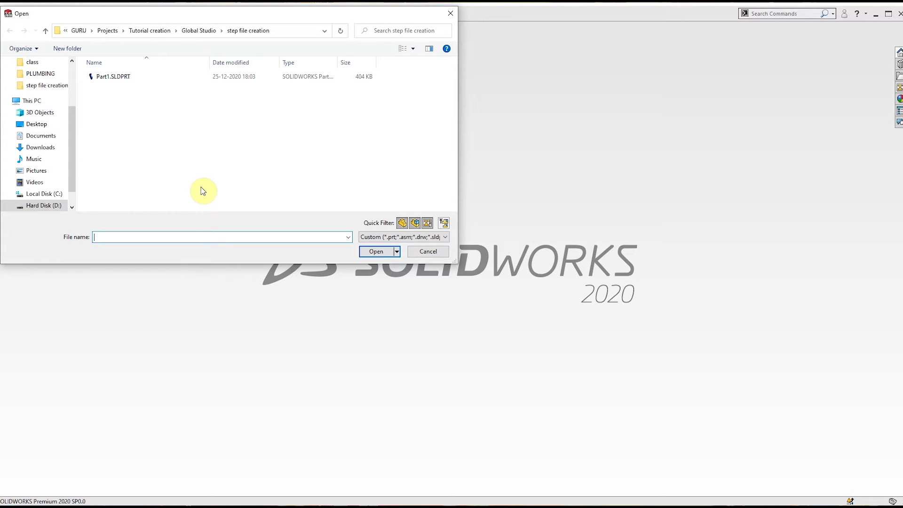
left_click(430, 236)
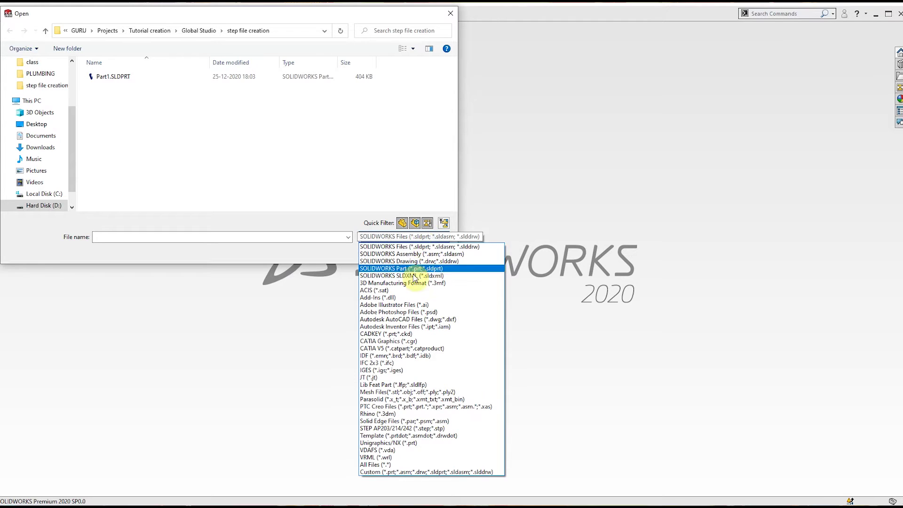
left_click(403, 429)
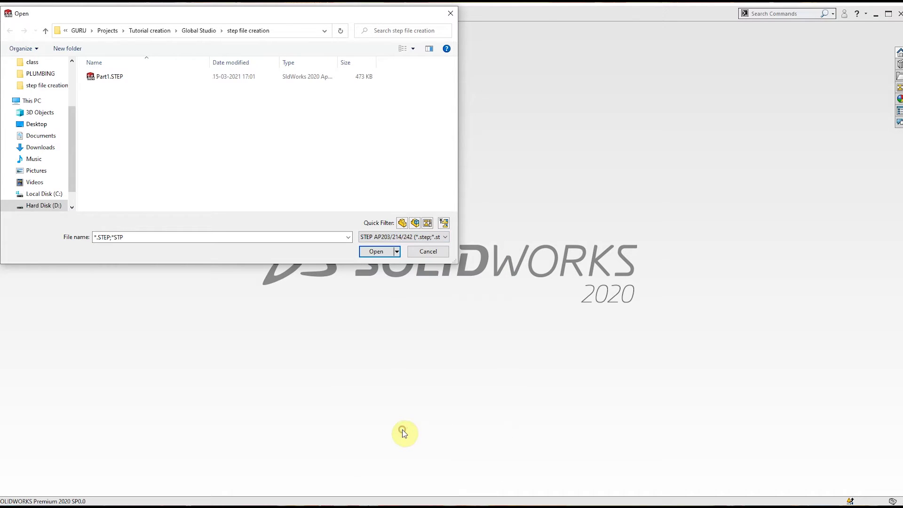
left_click(119, 78)
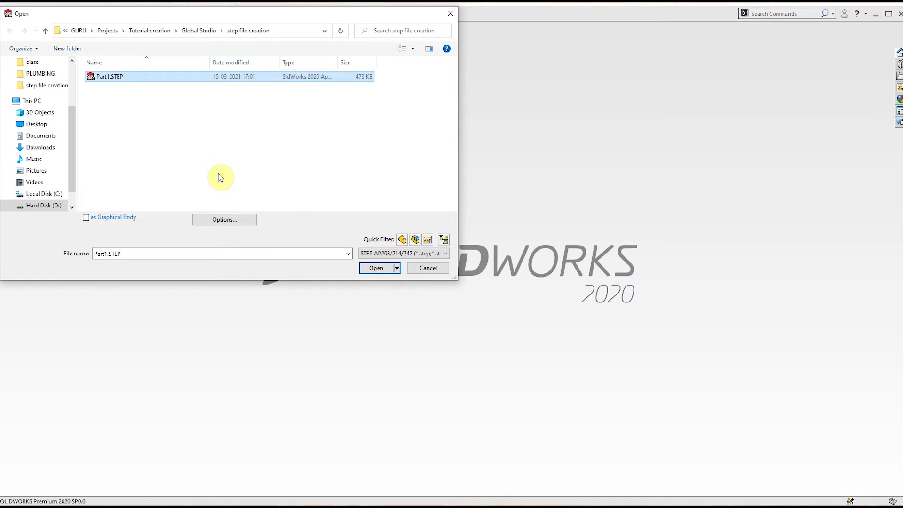
left_click(377, 269)
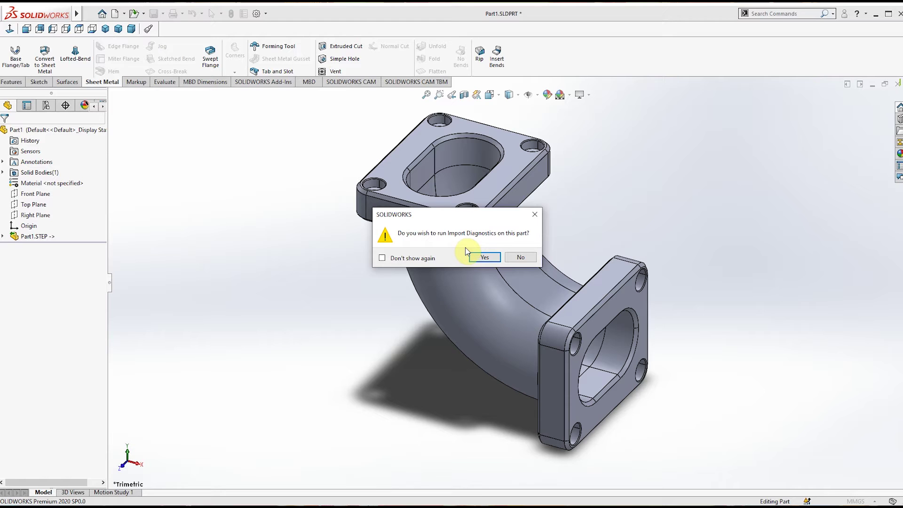
Decline Import Diagnostics and expand Part1.STEP and its Solid Bodies(1) folder in the tree
left_click(517, 257)
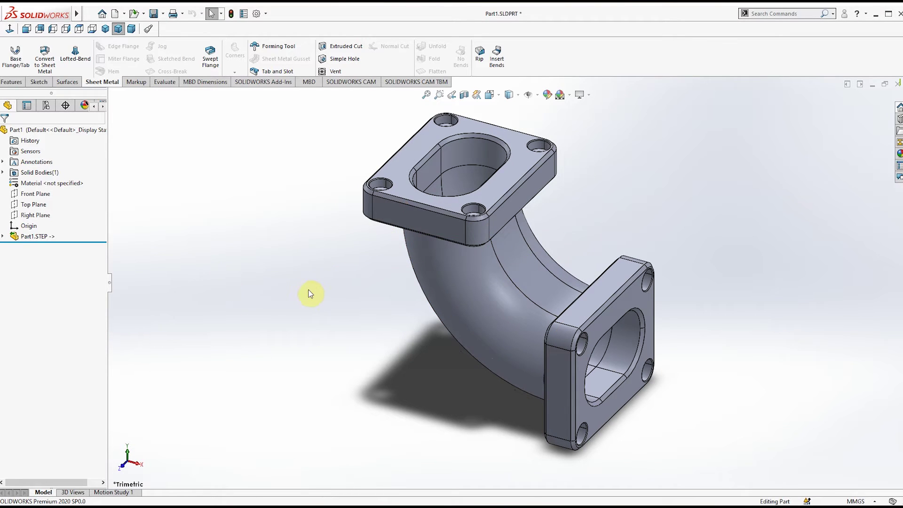
scroll(369, 334, "down", 3)
scroll(353, 286, "up", 5)
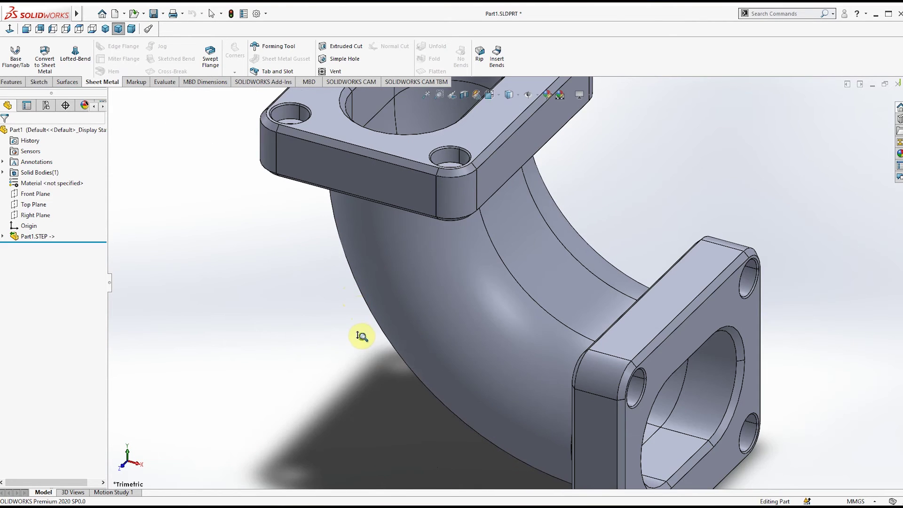
mouse_move(363, 336)
middle_mouse_down()
mouse_move(369, 306)
mouse_move(379, 334)
middle_mouse_up()
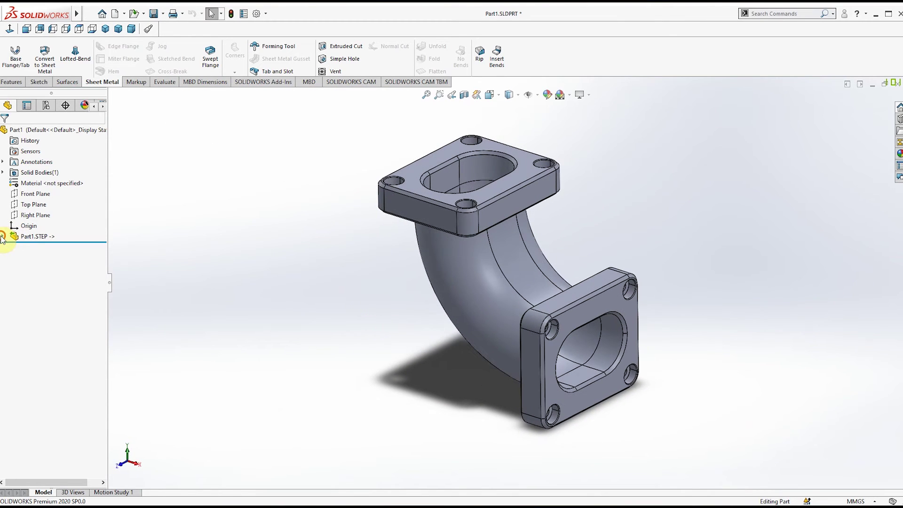
left_click(2, 236)
left_click(13, 247)
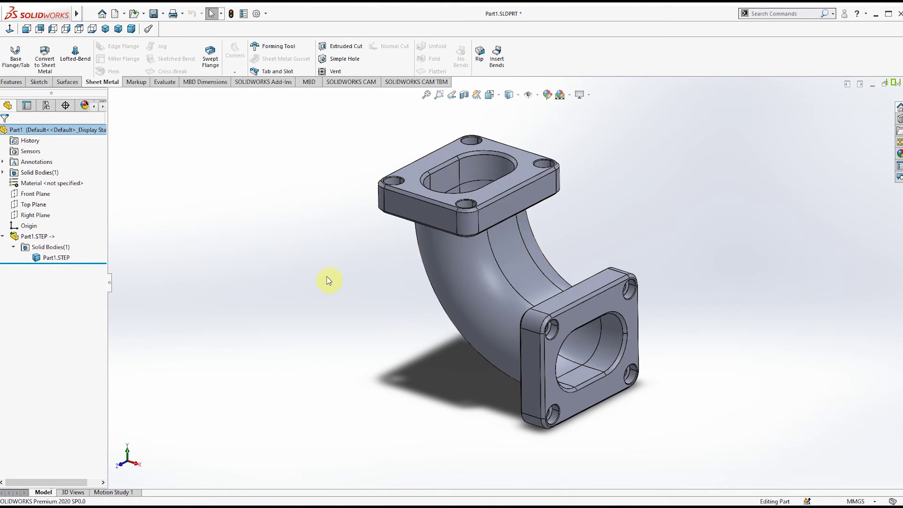
mouse_move(296, 317)
middle_mouse_down()
mouse_move(302, 339)
mouse_move(305, 331)
middle_mouse_up()
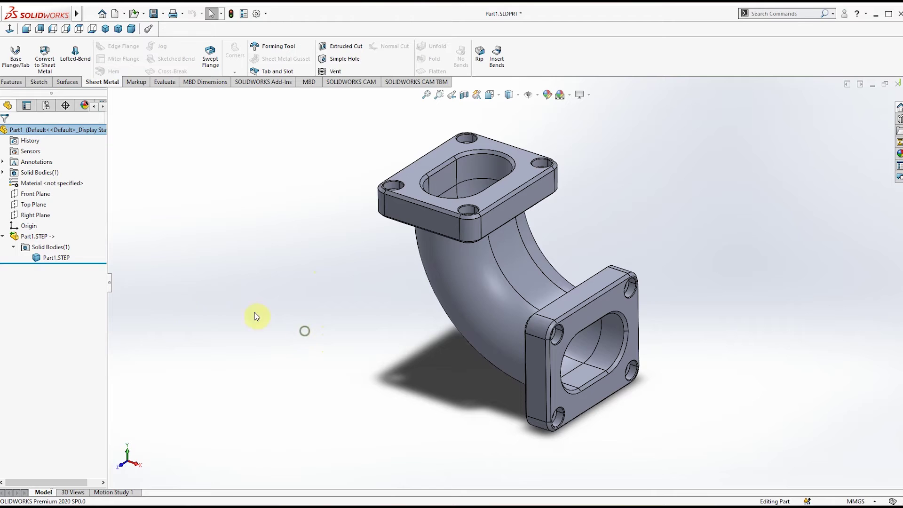
left_click(34, 237)
middle_click_drag(297, 298, 371, 329)
left_click(347, 296)
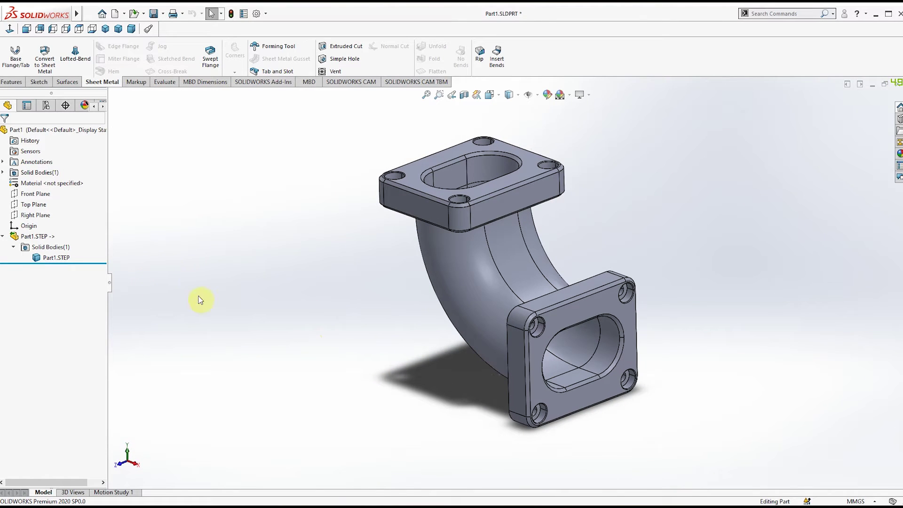
middle_click_drag(298, 339, 246, 298)
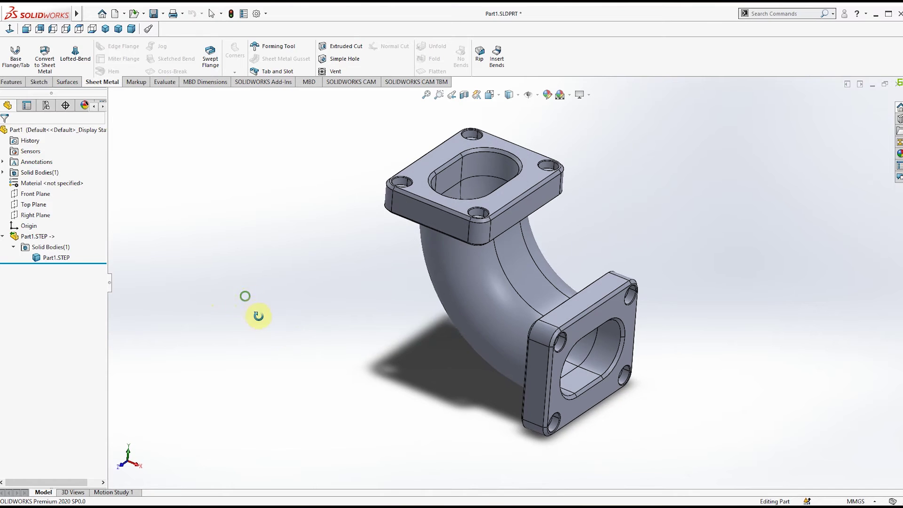
left_click(37, 237)
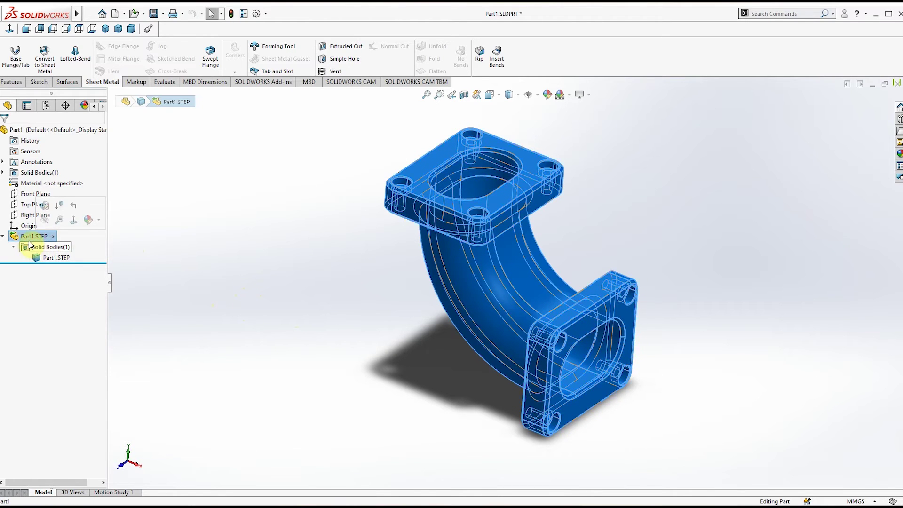
Dissolve the Part1.STEP feature with 'Yes, break the link', leaving a plain Imported1 feature
right_click(33, 239)
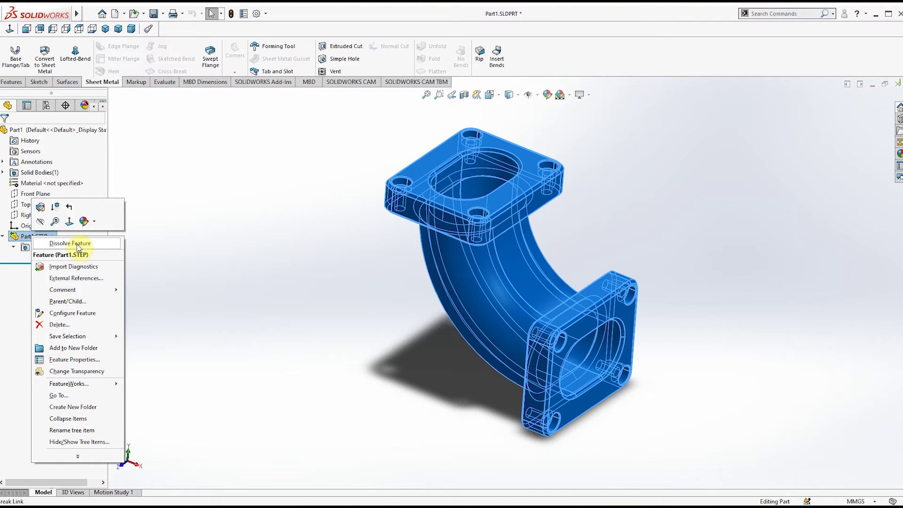
left_click(78, 246)
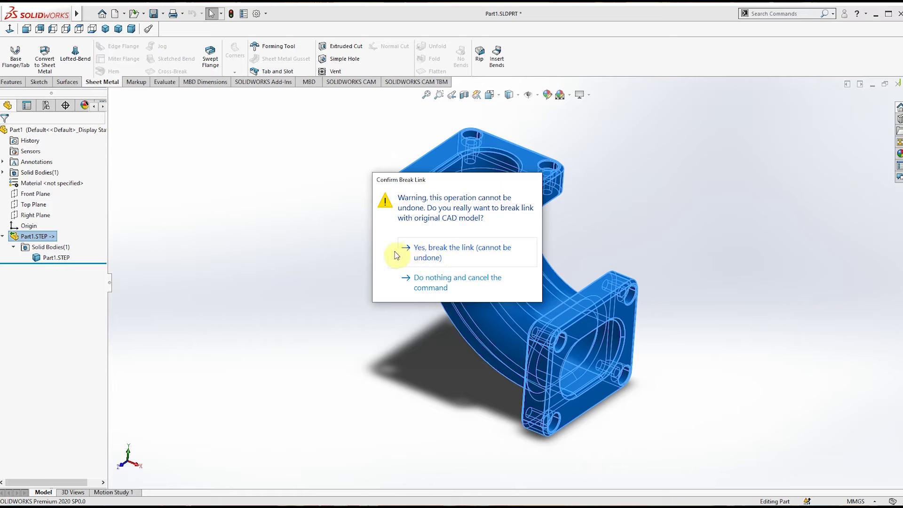
left_click(441, 255)
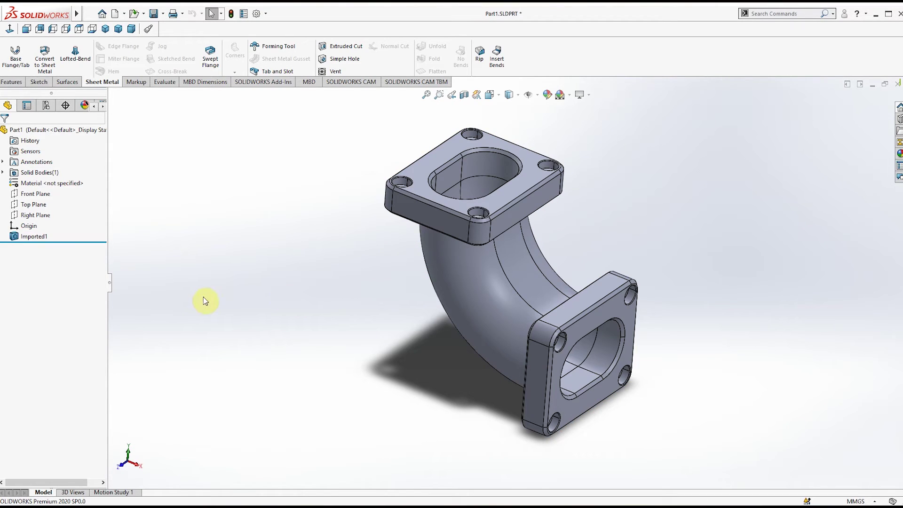
Run FeatureWorks Recognize Features on Imported1 with Revolves checked under Automatic Features
left_click(30, 236)
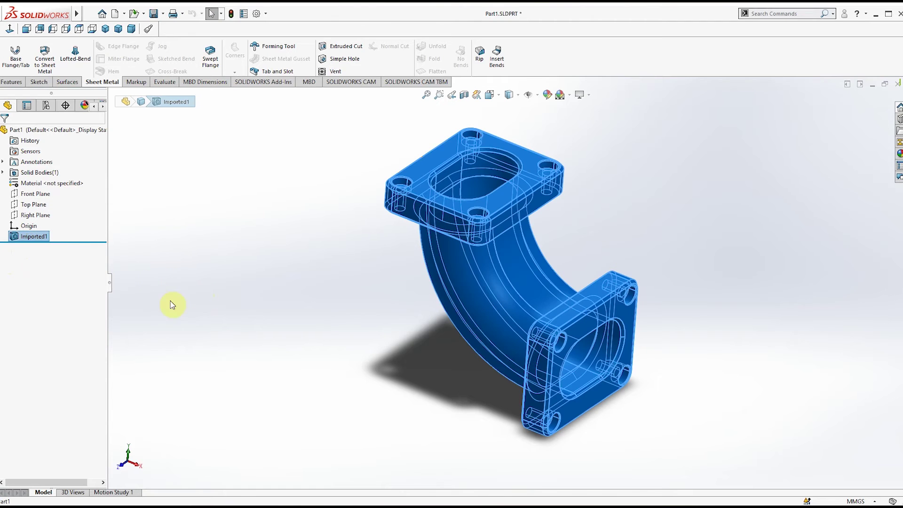
mouse_move(244, 306)
middle_mouse_down()
mouse_move(238, 295)
mouse_move(249, 309)
middle_mouse_up()
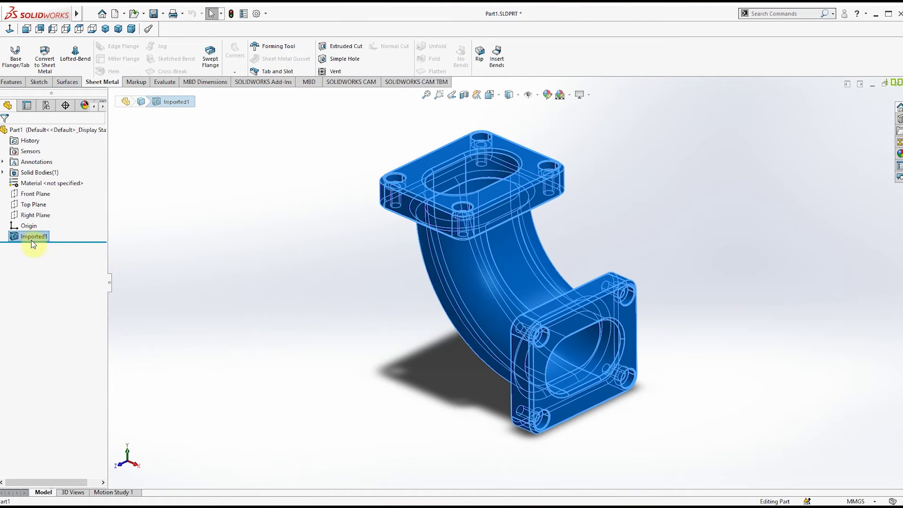
left_click(241, 256)
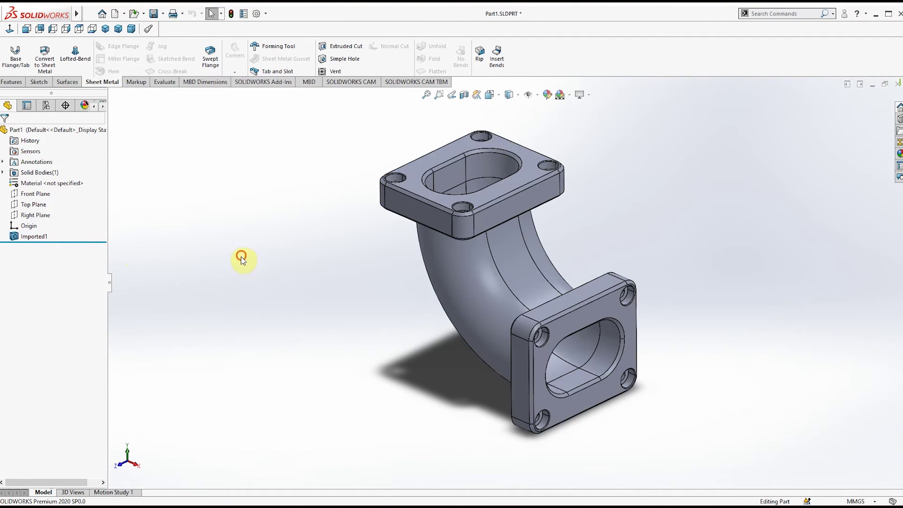
left_click(31, 237)
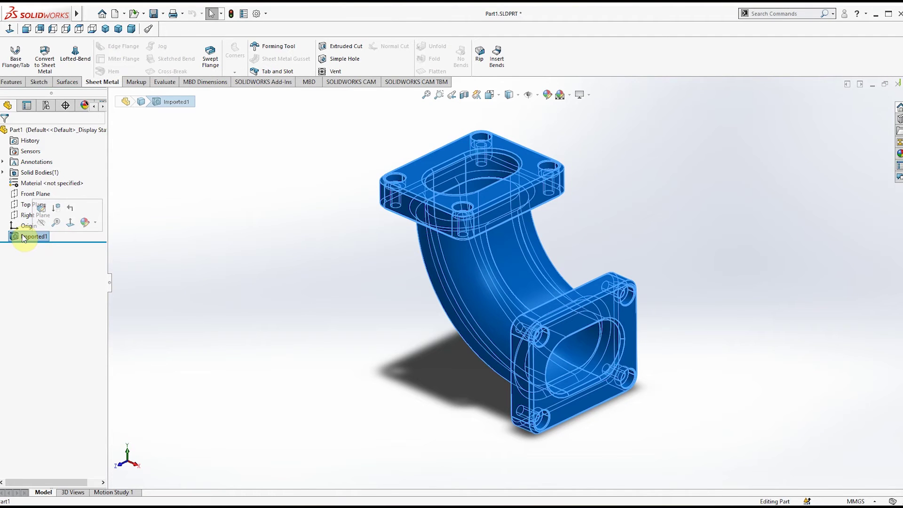
right_click(24, 238)
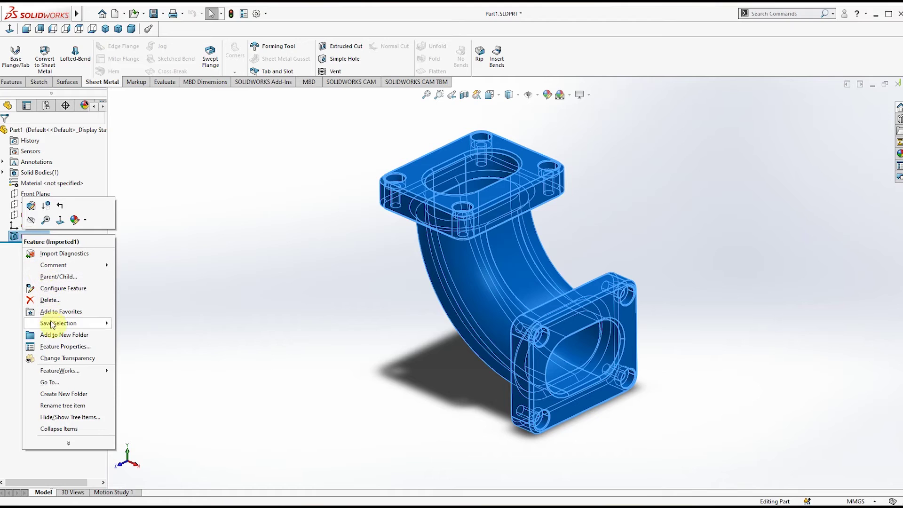
mouse_move(61, 371)
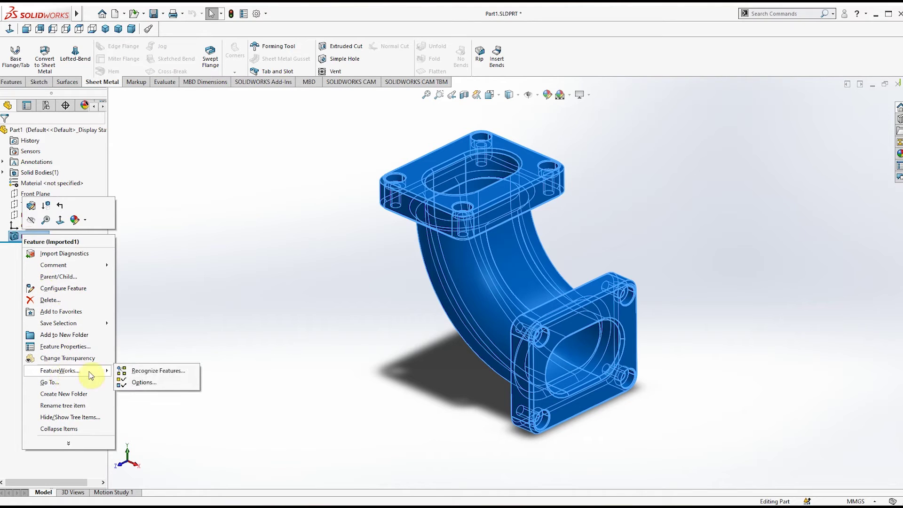
left_click(152, 372)
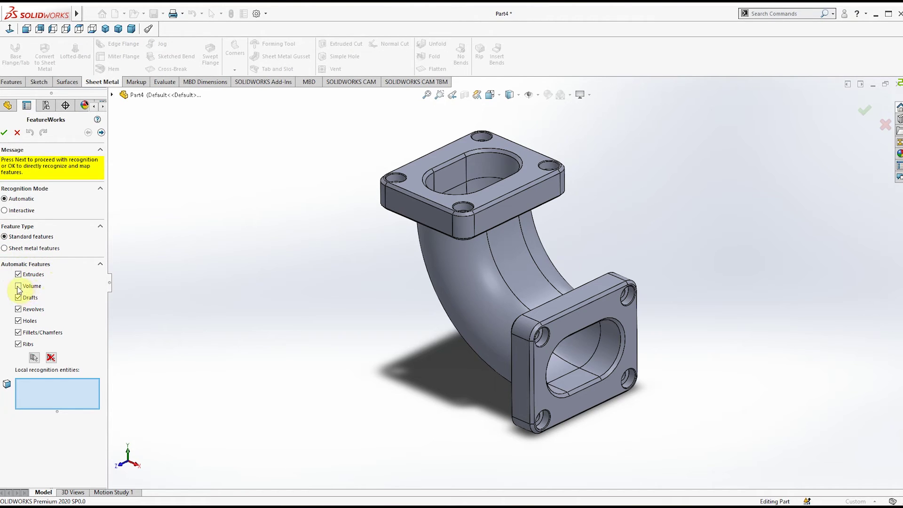
left_click(18, 310)
left_click(4, 133)
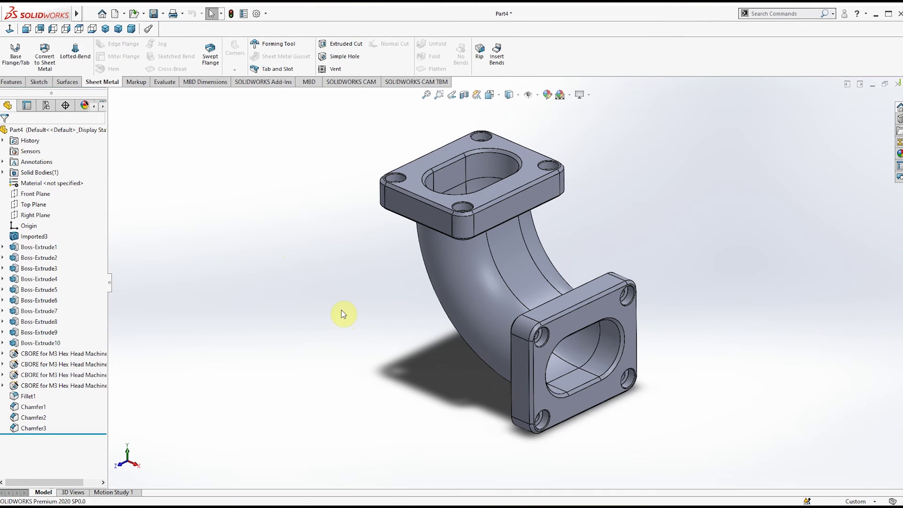
middle_click_drag(310, 316, 330, 322)
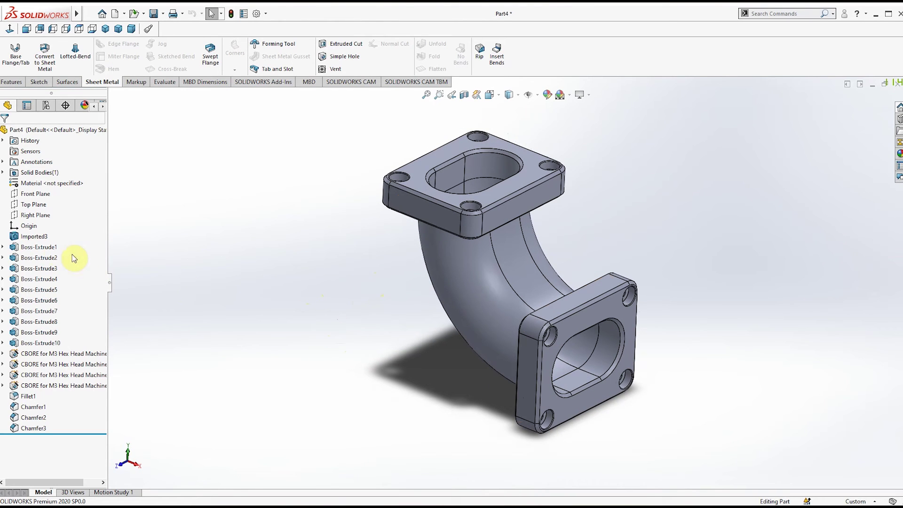
left_click(45, 248)
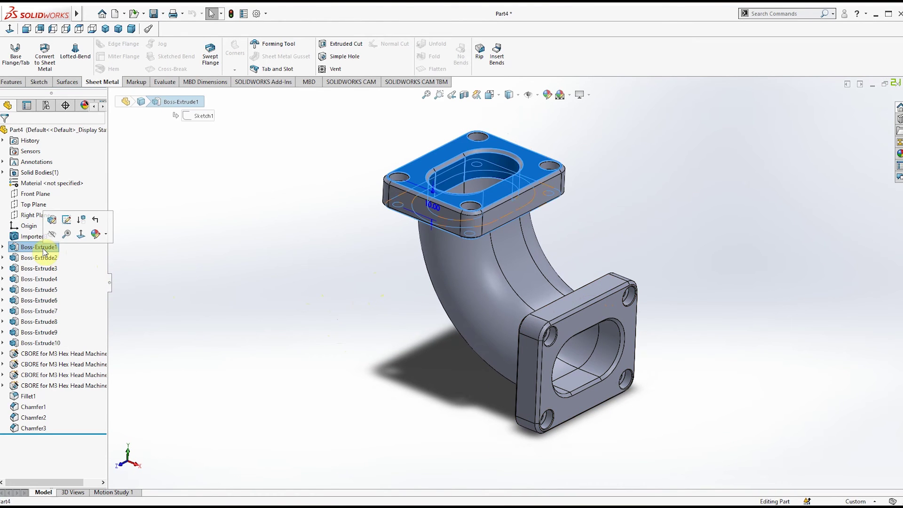
left_click(53, 220)
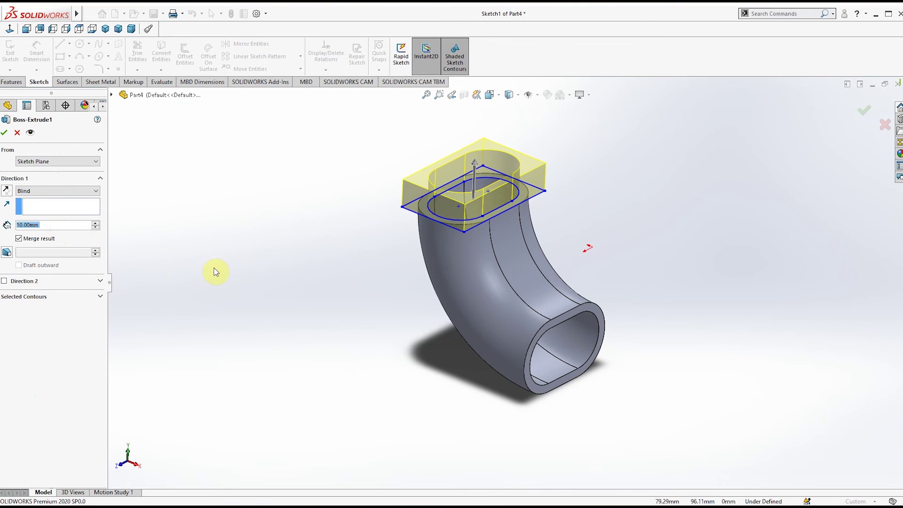
left_click(17, 134)
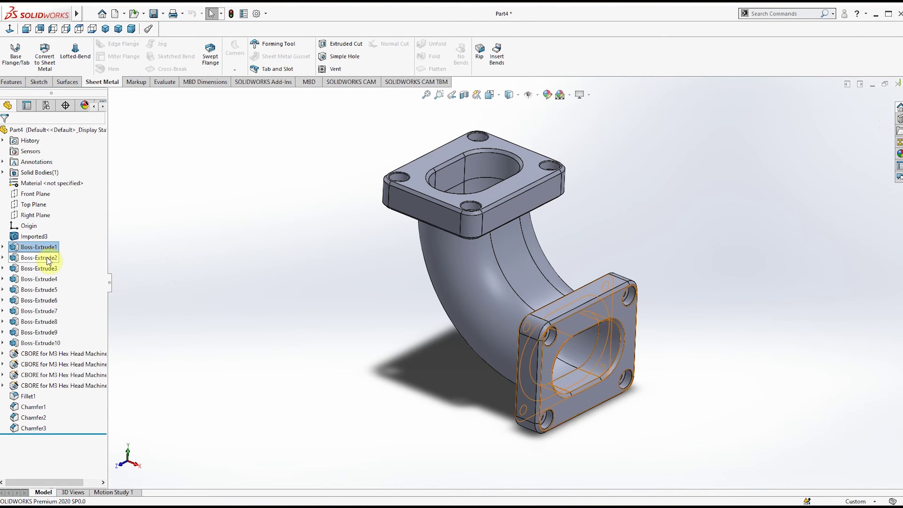
left_click(49, 258)
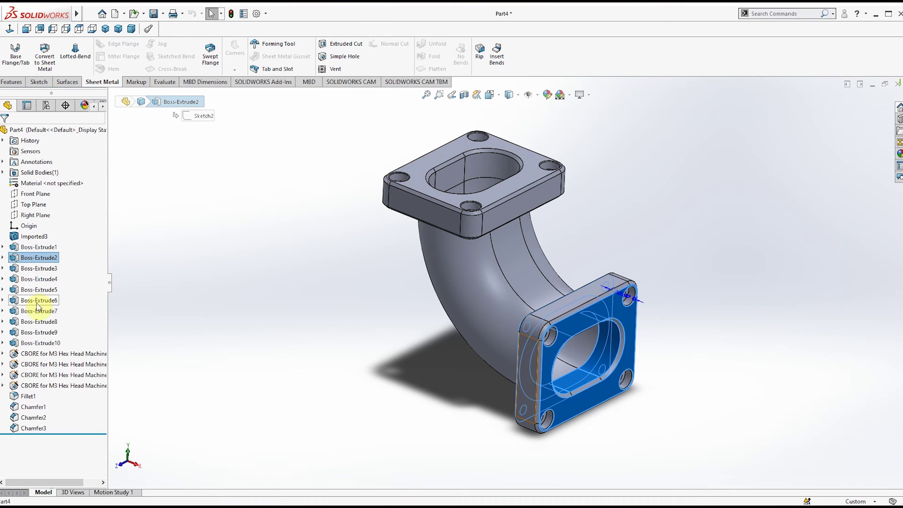
left_click(36, 354)
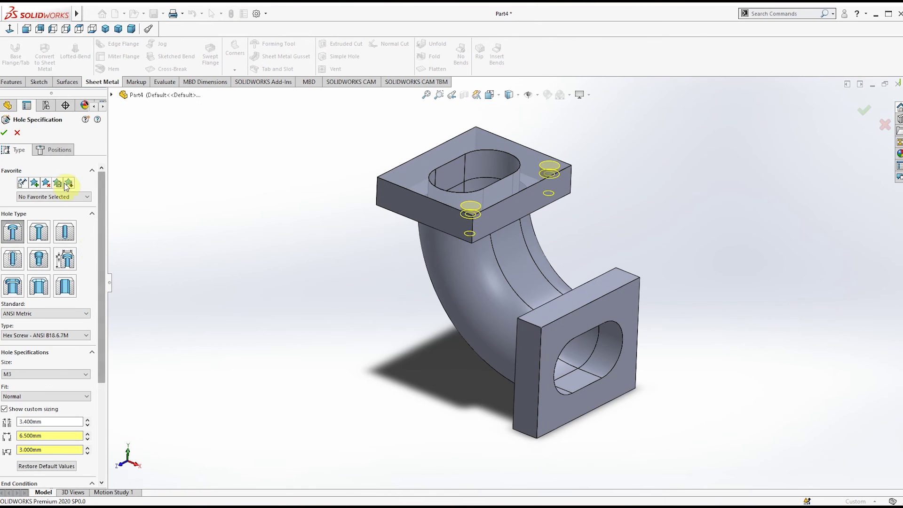
left_click(19, 134)
left_click(26, 396)
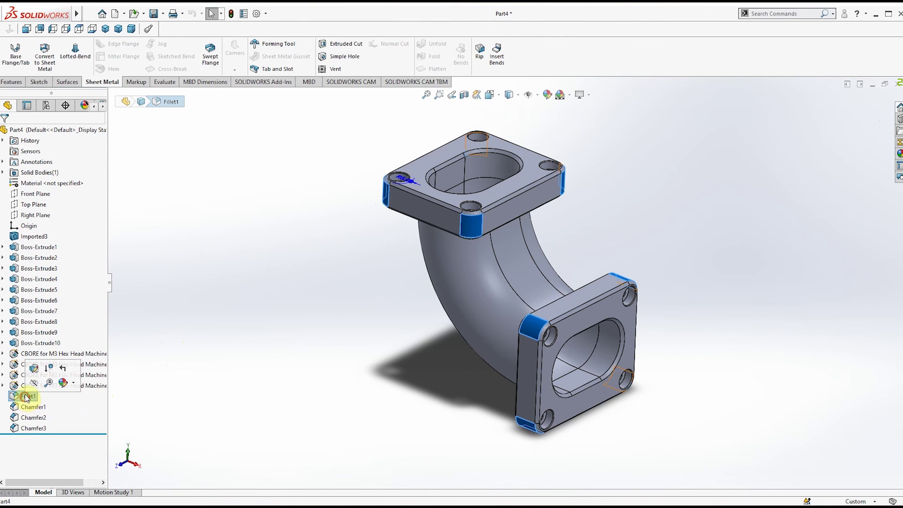
left_click(34, 368)
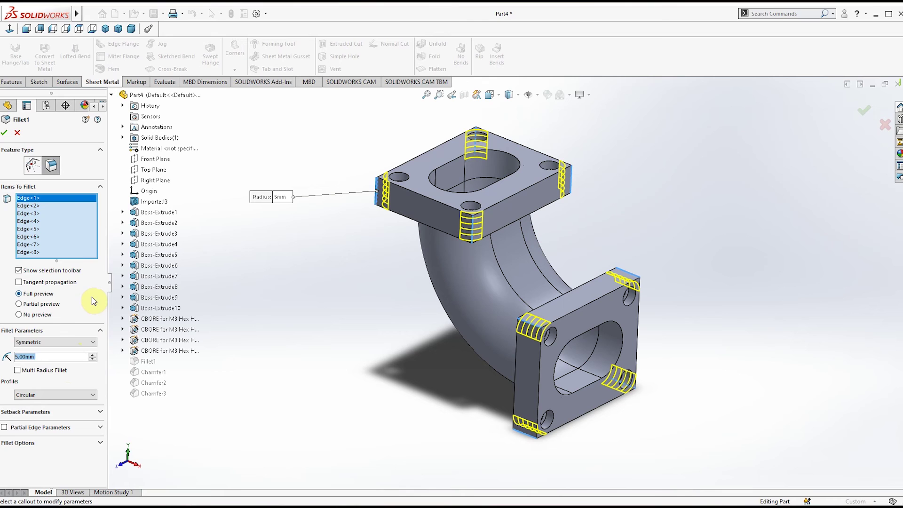
left_click(18, 134)
left_click(33, 417)
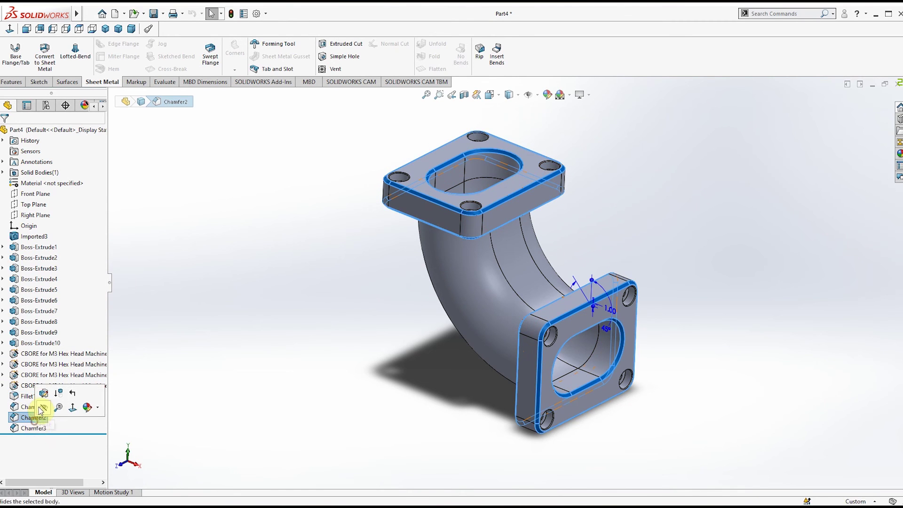
left_click(43, 395)
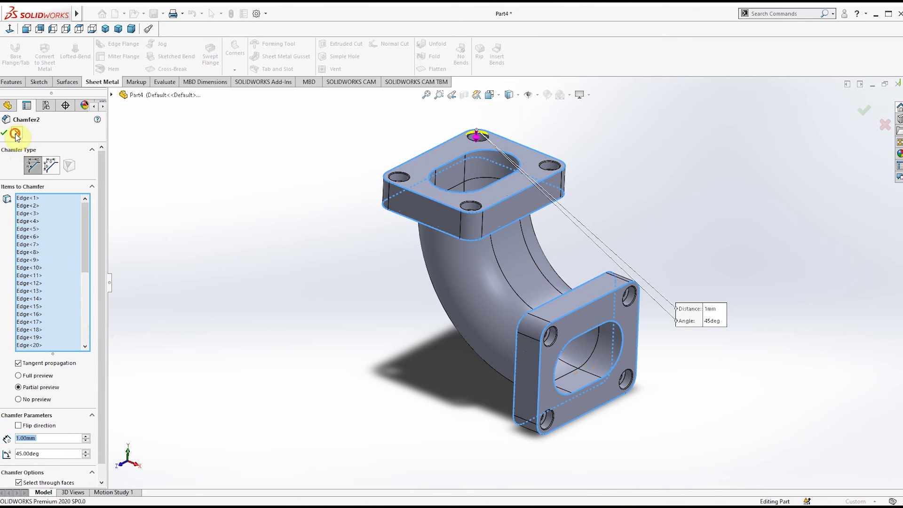
left_click(19, 134)
left_click(237, 279)
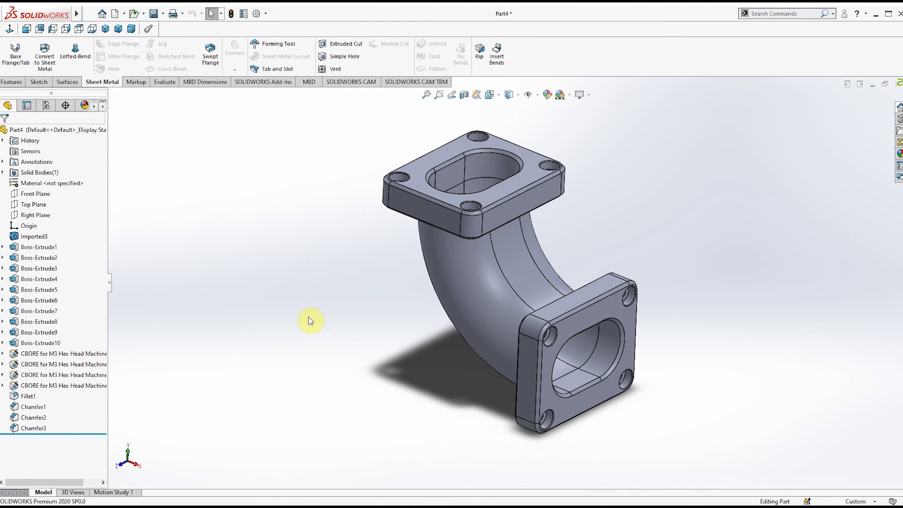
mouse_move(332, 336)
middle_mouse_down()
mouse_move(366, 345)
mouse_move(353, 337)
mouse_move(360, 315)
mouse_move(354, 327)
mouse_move(352, 317)
mouse_move(357, 337)
mouse_move(356, 328)
mouse_move(373, 331)
mouse_move(323, 348)
middle_mouse_up()
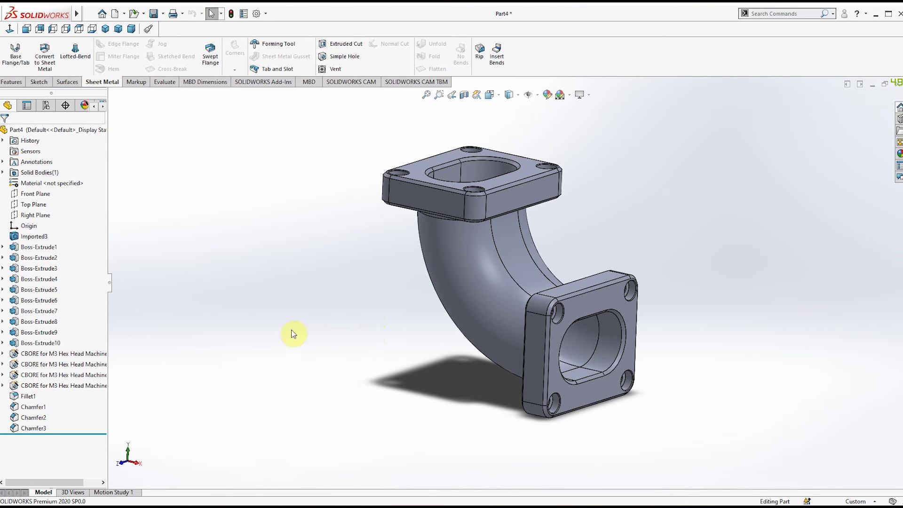
mouse_move(294, 334)
middle_mouse_down()
mouse_move(323, 337)
mouse_move(288, 334)
mouse_move(322, 323)
mouse_move(305, 344)
middle_mouse_up()
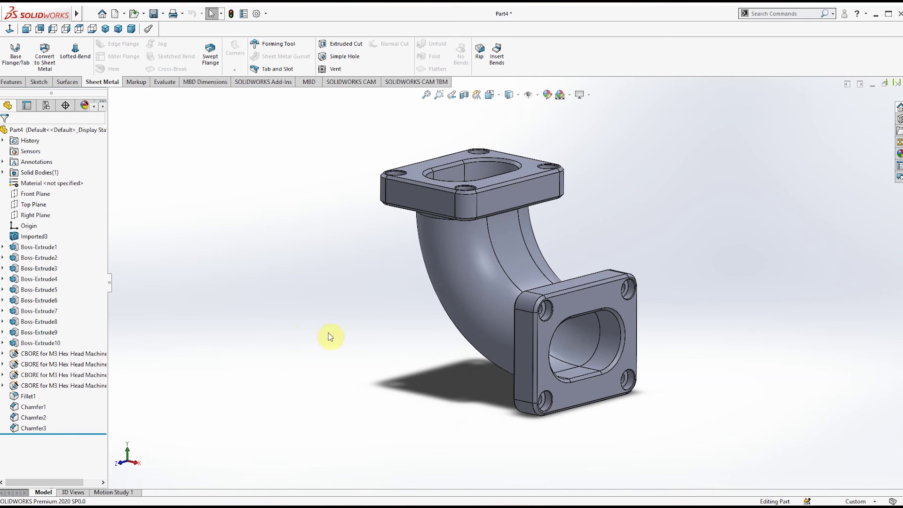
mouse_move(377, 326)
middle_mouse_down()
mouse_move(342, 340)
mouse_move(360, 320)
mouse_move(363, 330)
middle_mouse_up()
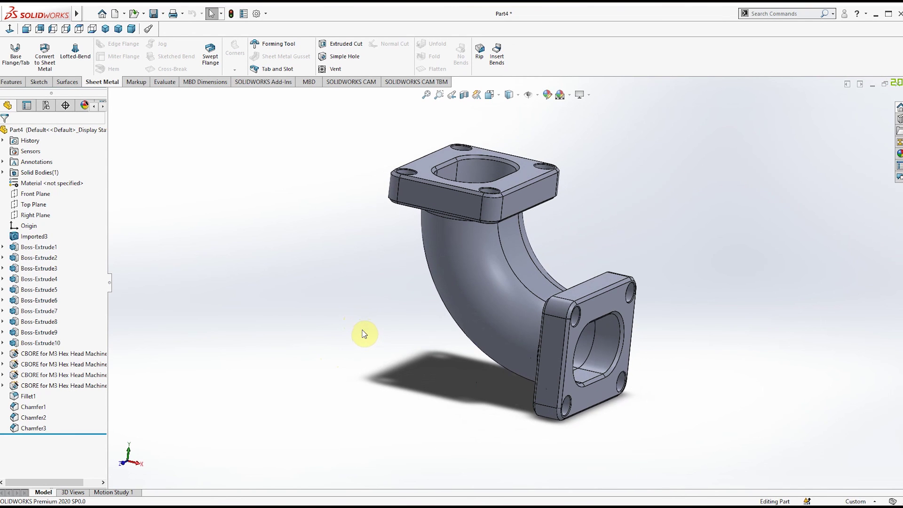